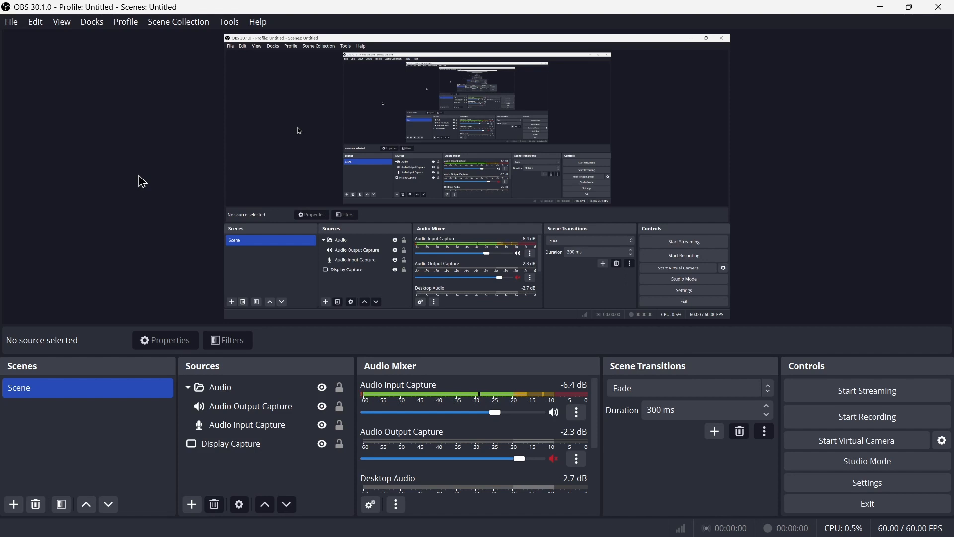
- Check for available program updates and dismiss the result
left_click(255, 25)
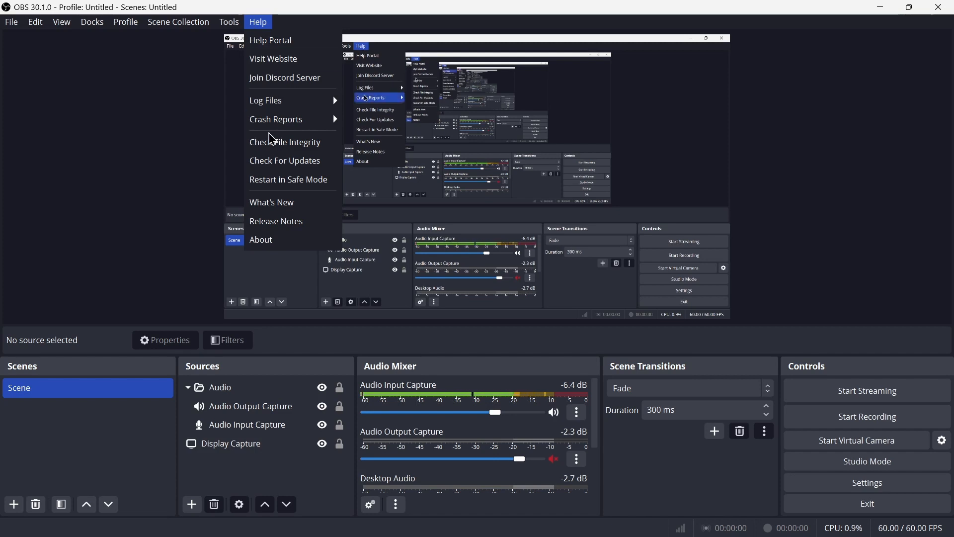
left_click(285, 164)
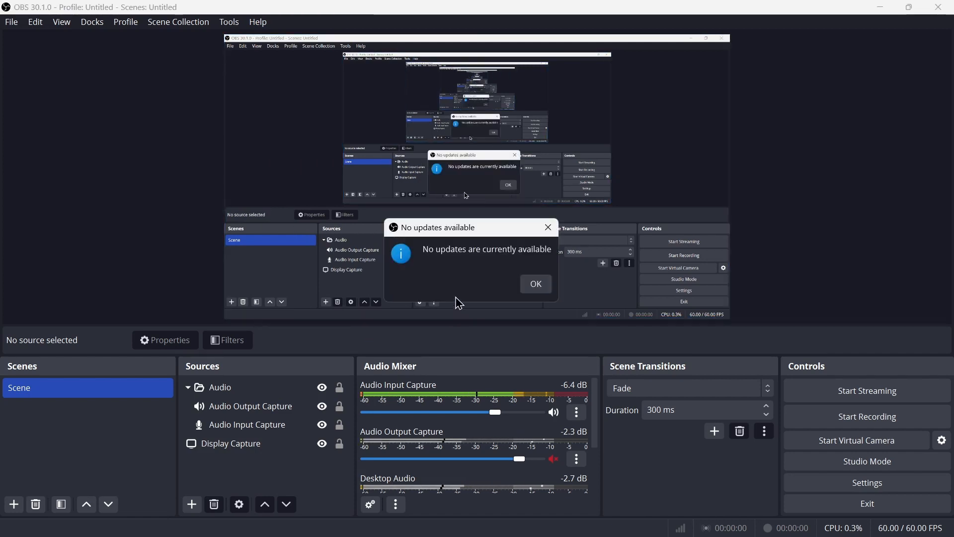
left_click(532, 289)
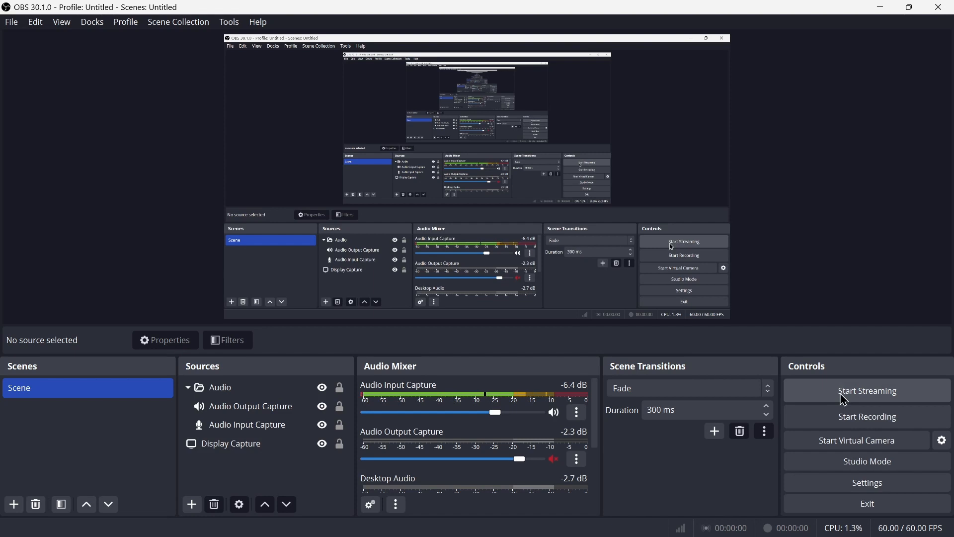
- In the audio settings, set Desktop Audio to Speakers (Realtek(R) Audio) and Mic/Auxiliary Audio to Microphone Array (Realtek(R) Audio)
left_click(843, 487)
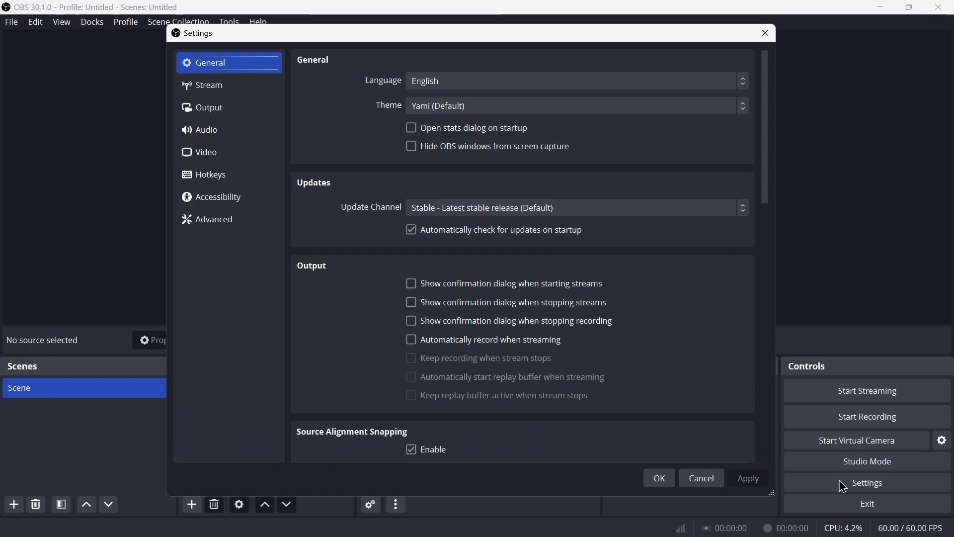
left_click(248, 144)
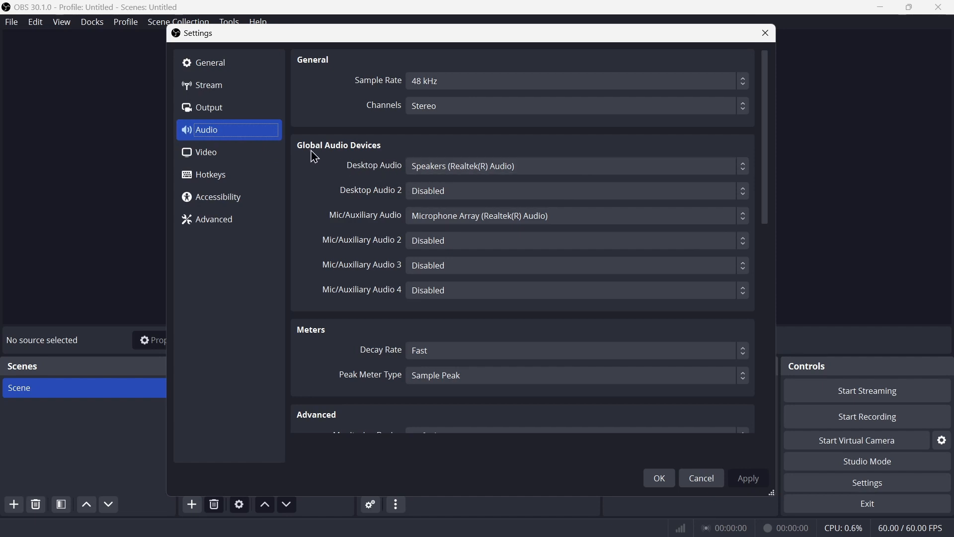
left_click(434, 167)
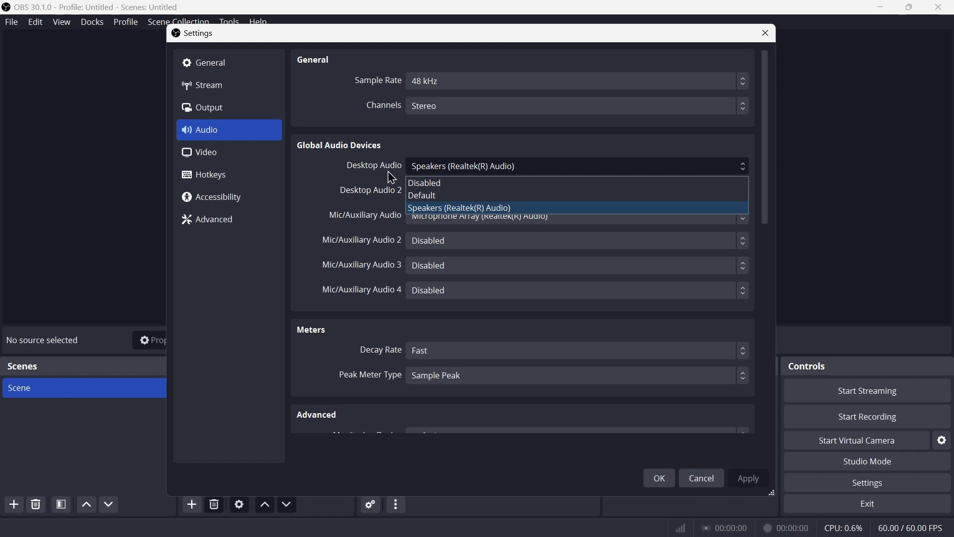
left_click(419, 183)
left_click(446, 170)
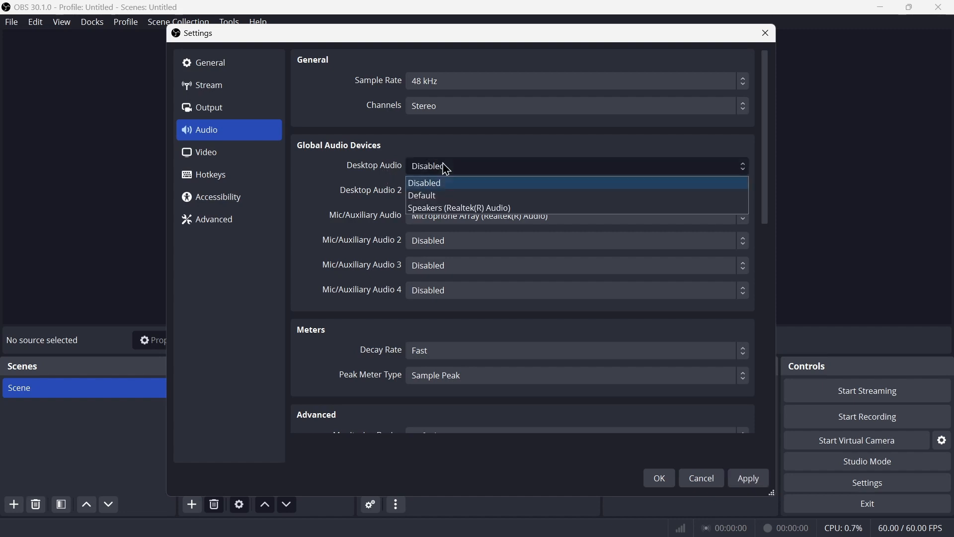
left_click(424, 209)
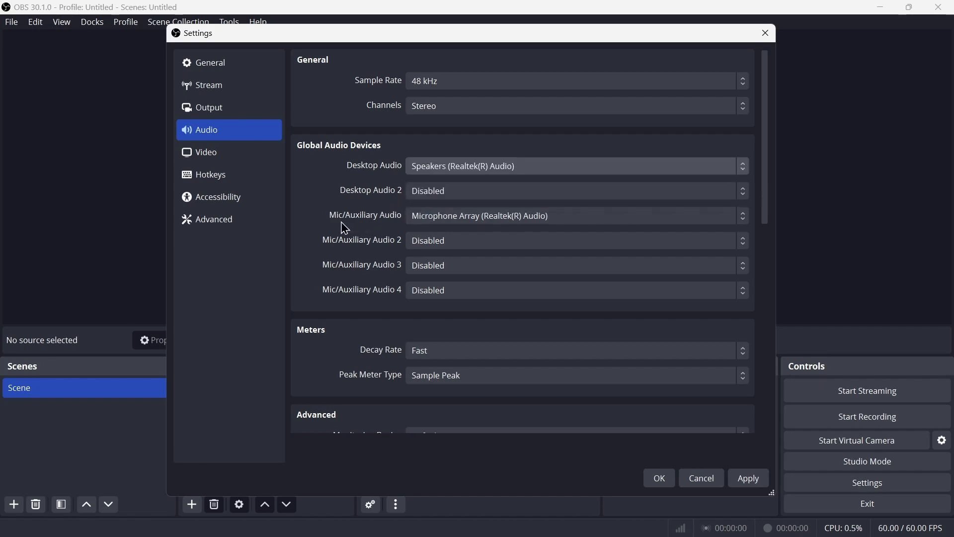
left_click(440, 220)
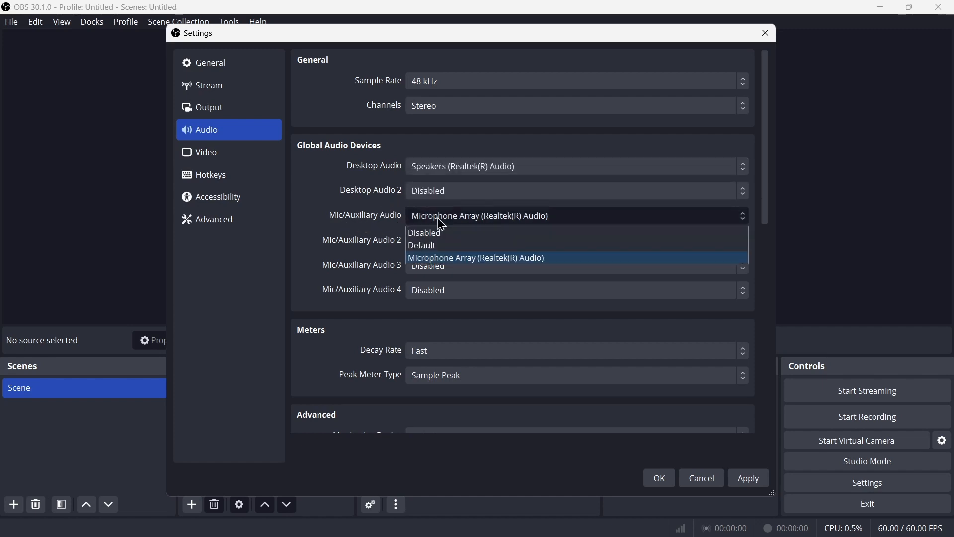
left_click(425, 259)
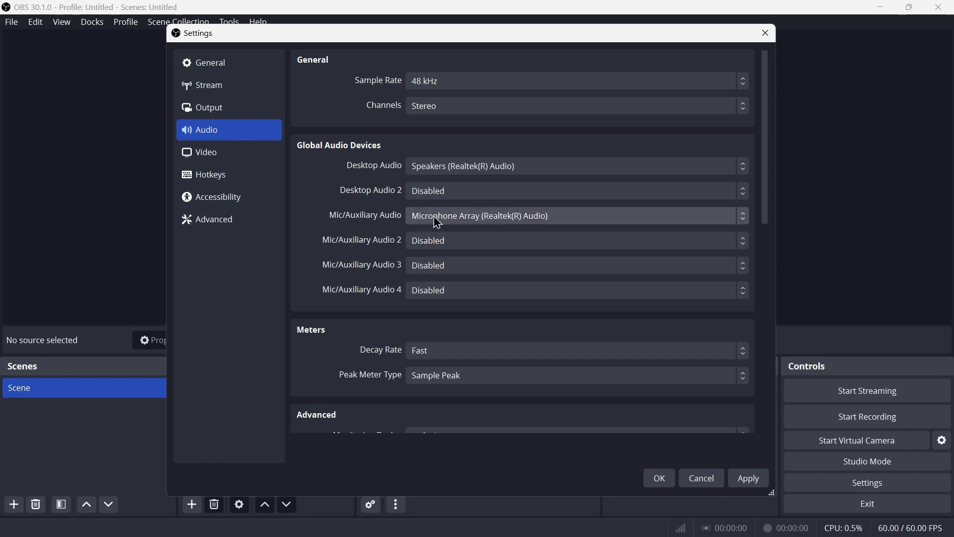
- Set the output mode to Advanced and keep the Twitch VOD Track enabled on track 2 for streaming
left_click(252, 111)
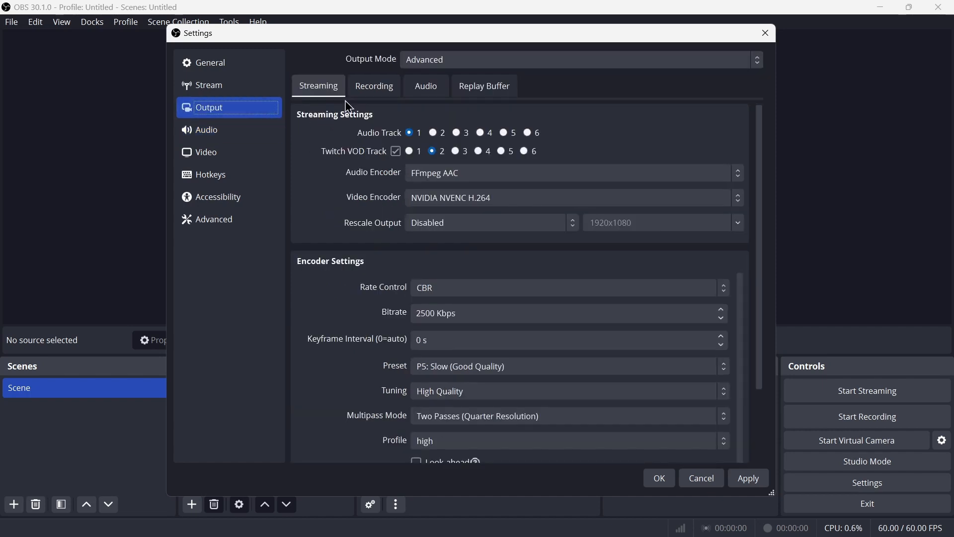
left_click(407, 64)
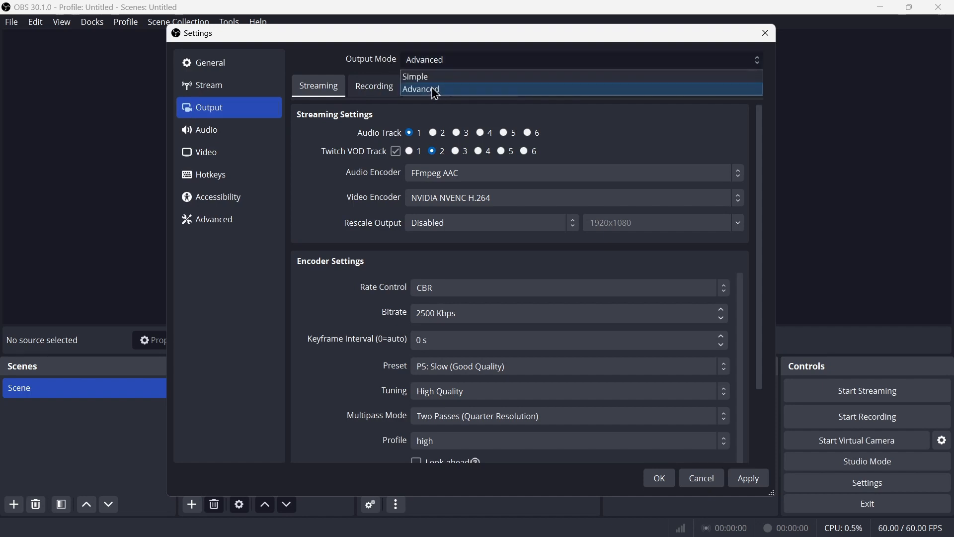
left_click(427, 90)
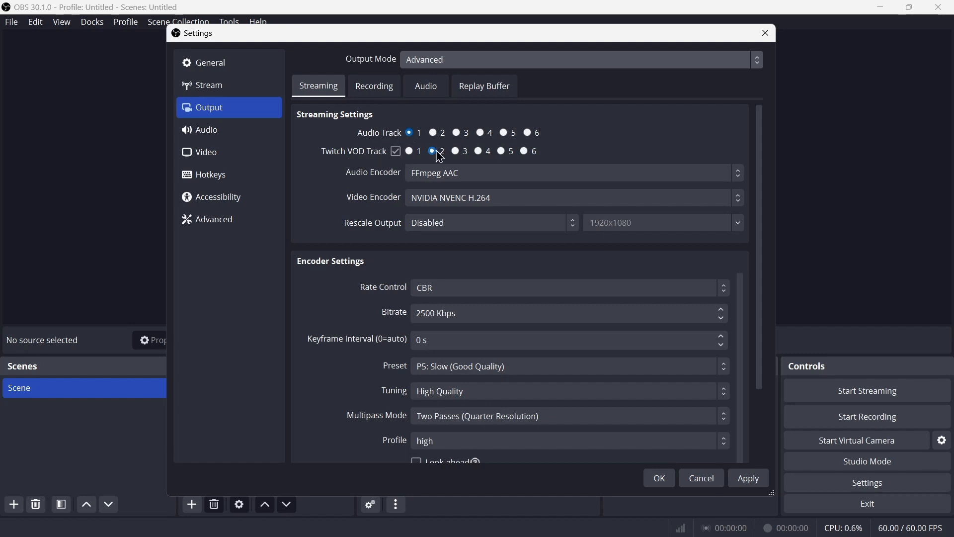
left_click(393, 152)
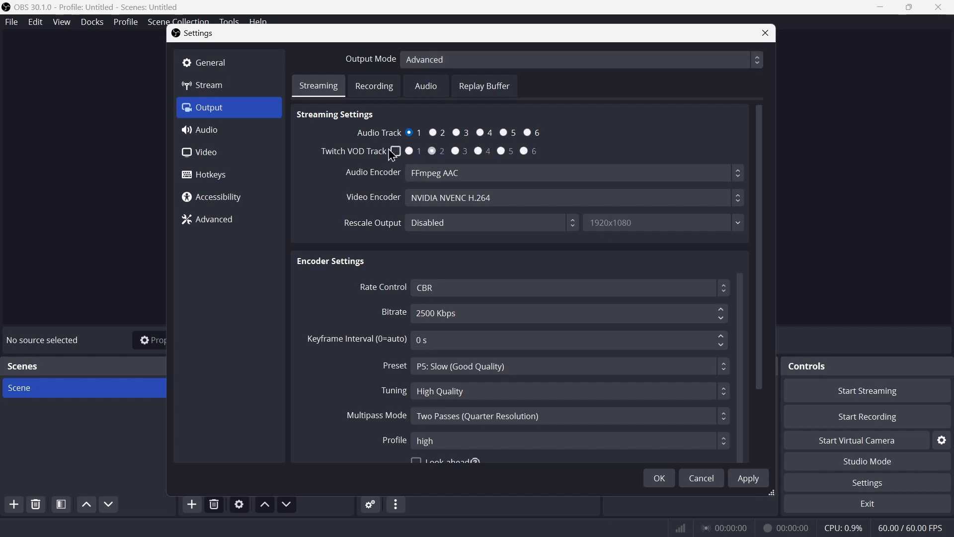
left_click(396, 152)
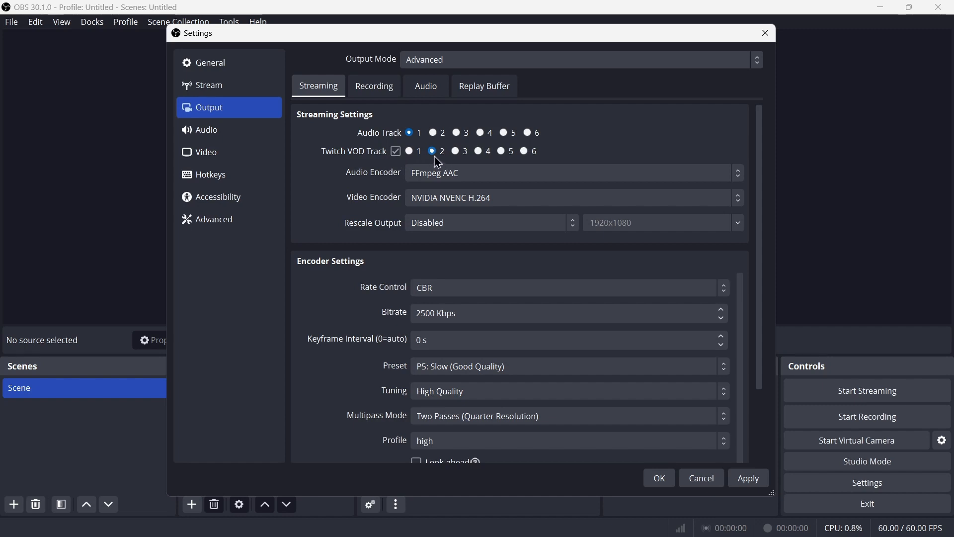
- Review the recording output settings, apply the changed settings and close the settings window
left_click(369, 98)
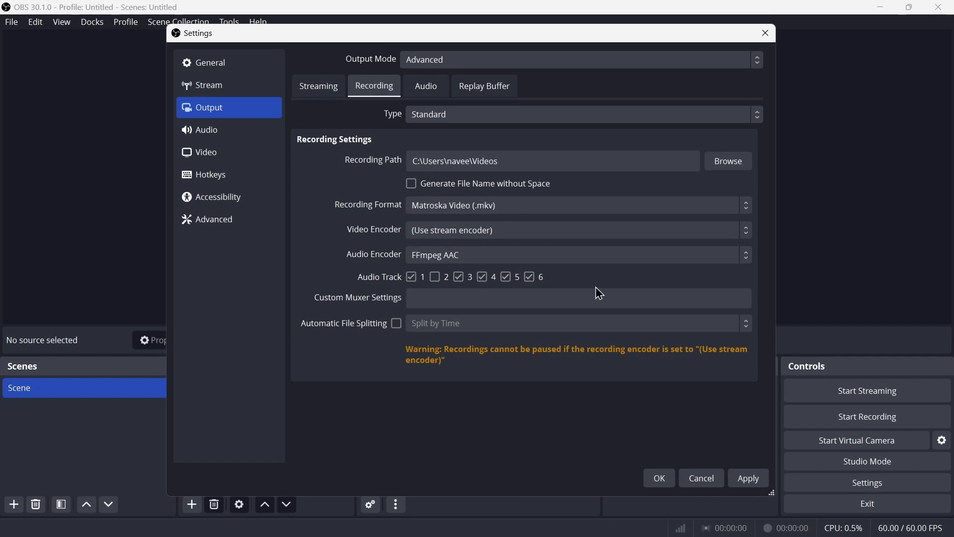
left_click(750, 482)
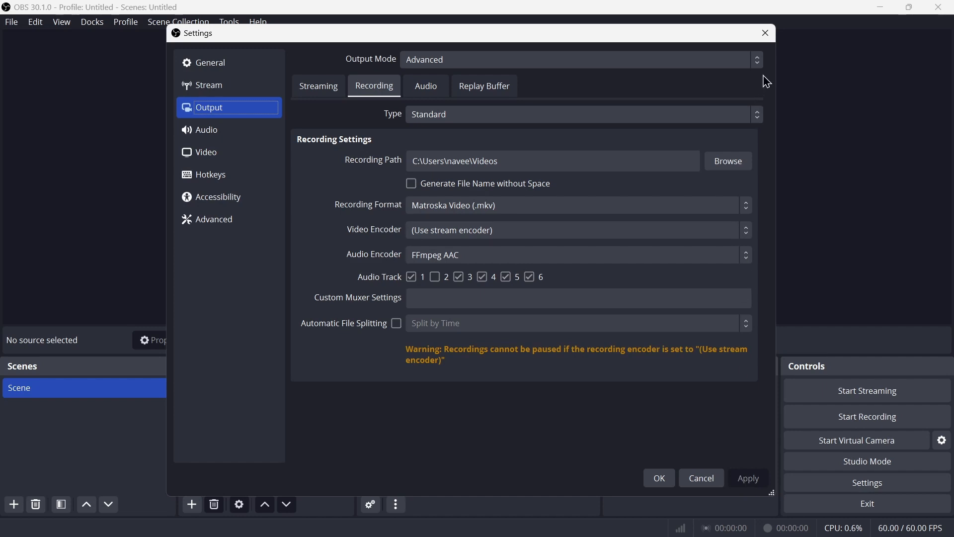
left_click(766, 33)
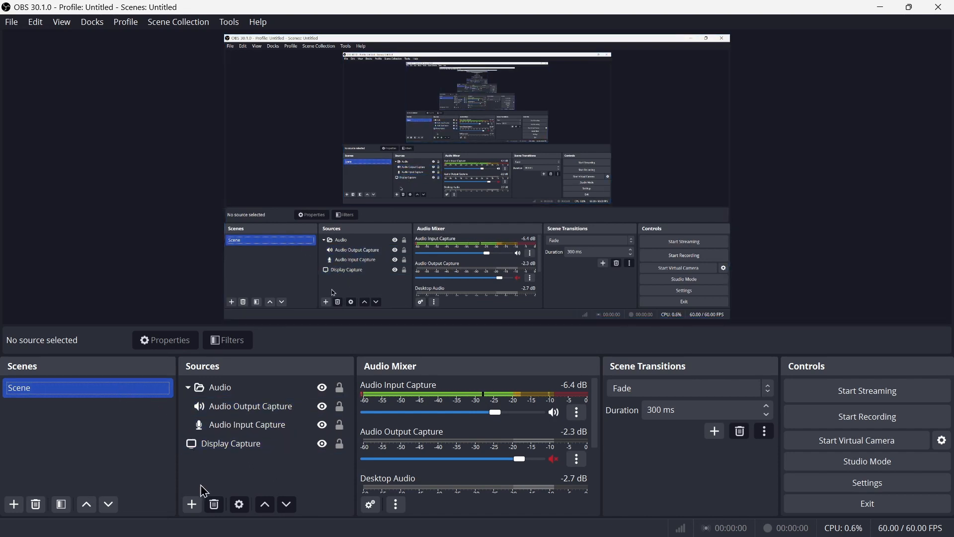
- Create a new Application Audio Capture (BETA) source named with the person's first name
left_click(192, 504)
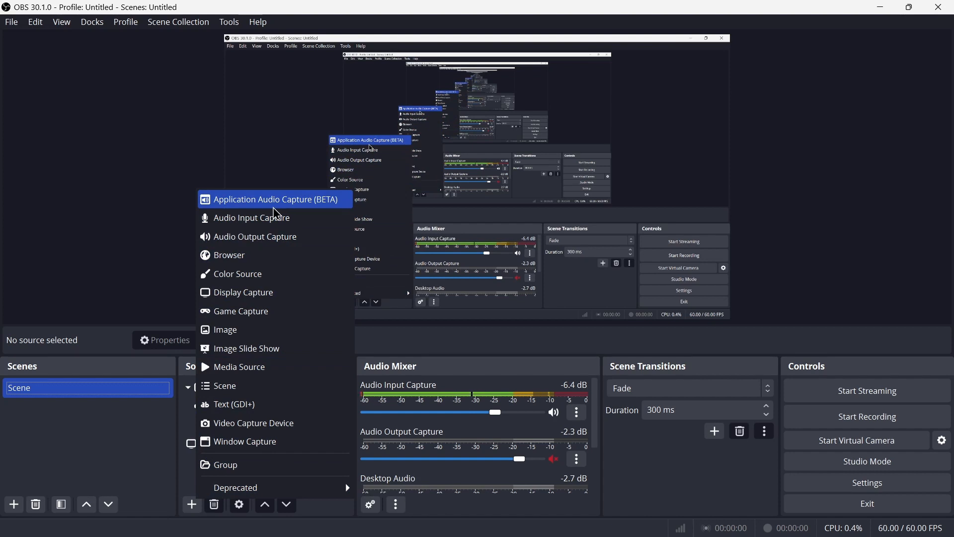
left_click(274, 208)
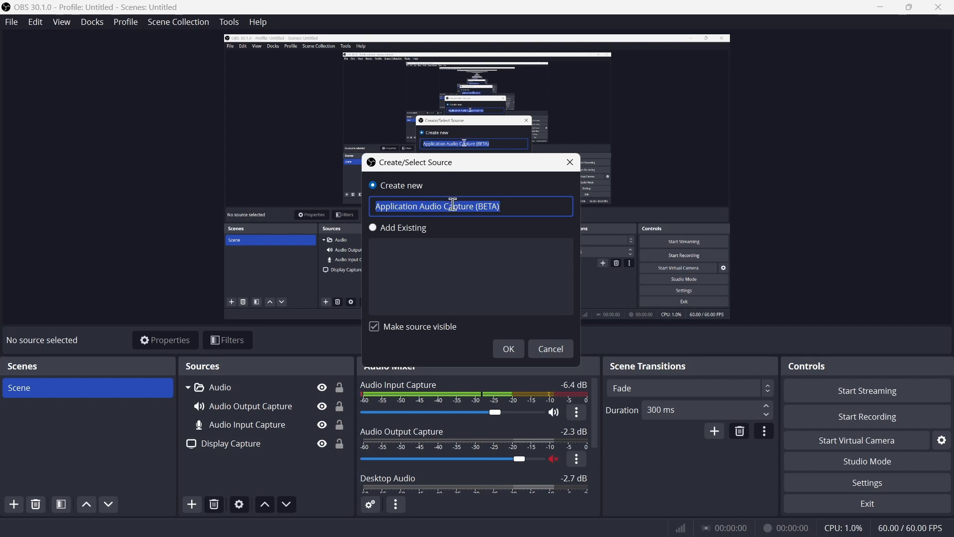
key("BackSpace")
type("naveen")
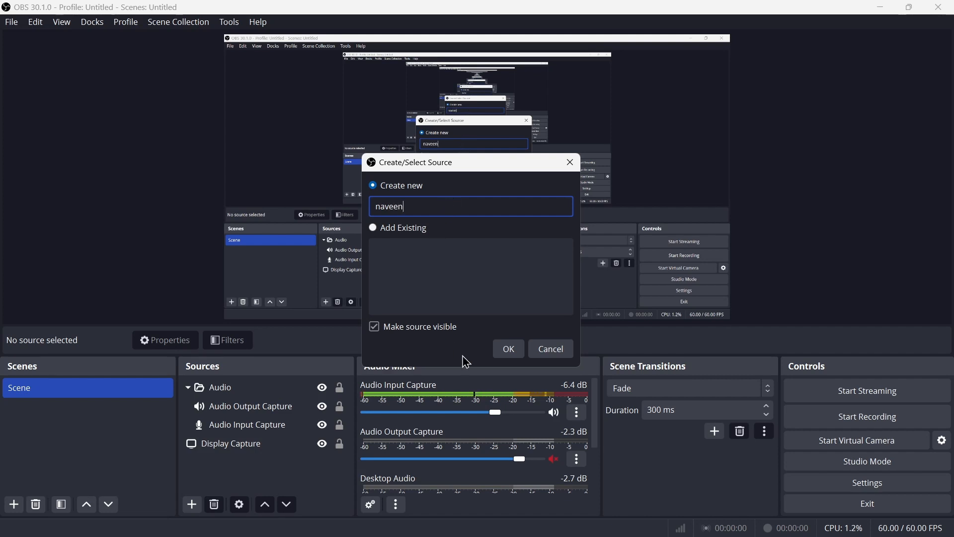
left_click(519, 353)
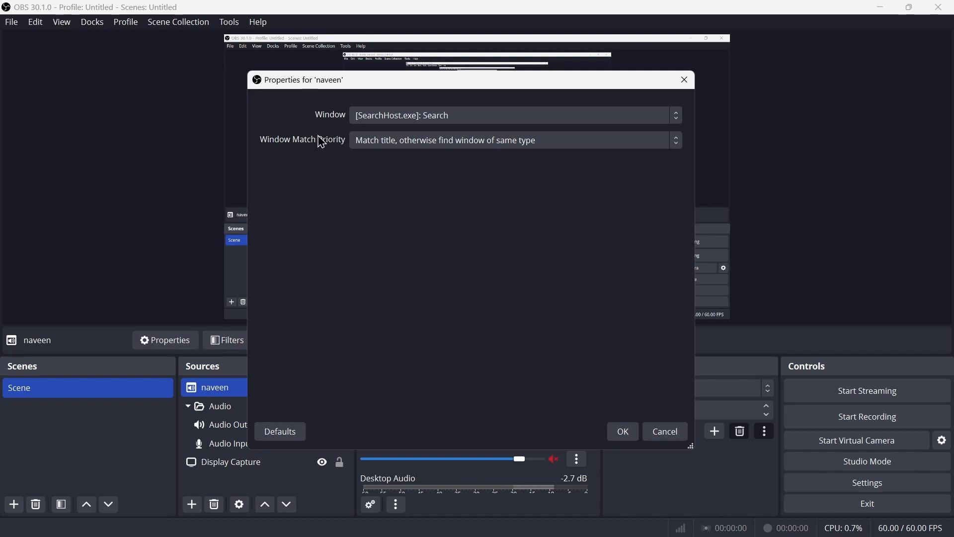
- Capture audio from the Google Sheets Chrome window, with match priority "Match title, otherwise find window of same executable"
left_click(379, 124)
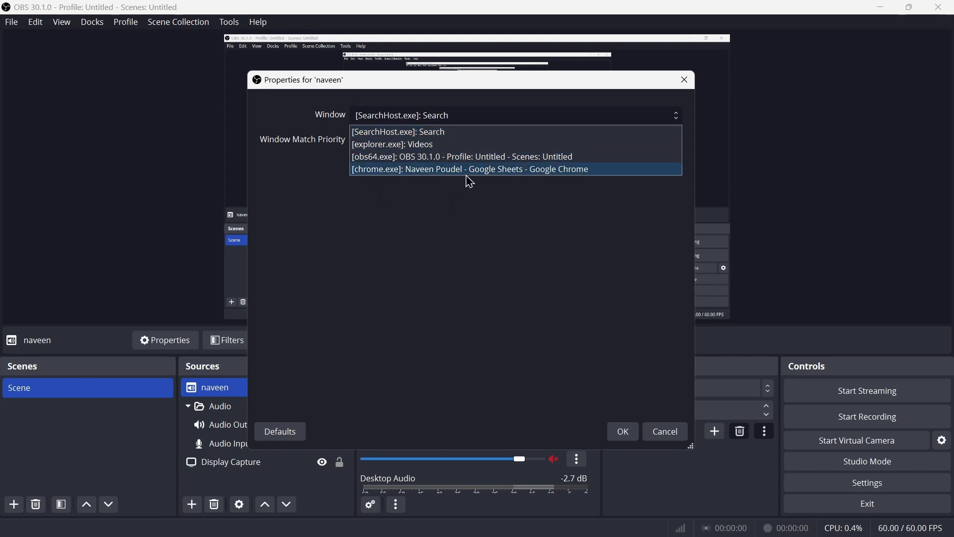
left_click(420, 170)
left_click(434, 120)
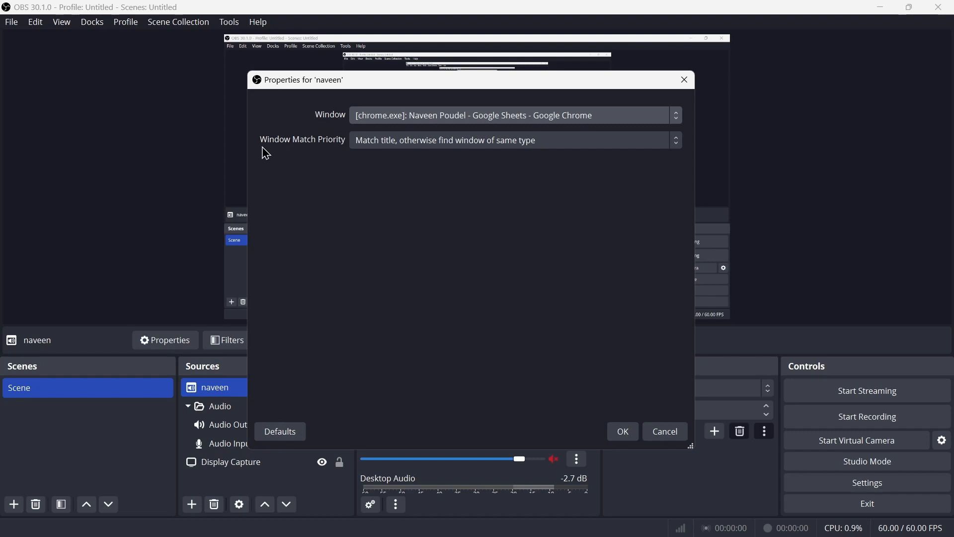
left_click(402, 147)
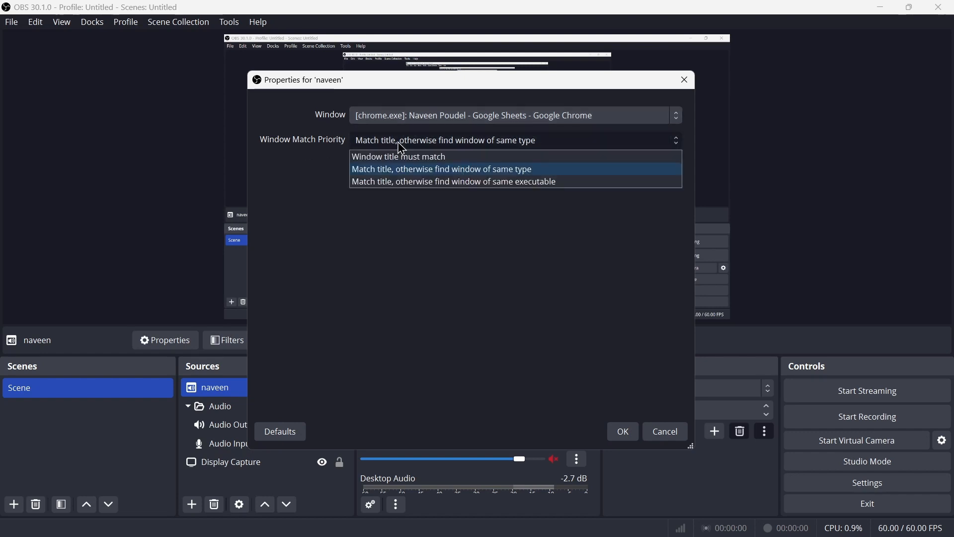
left_click(366, 182)
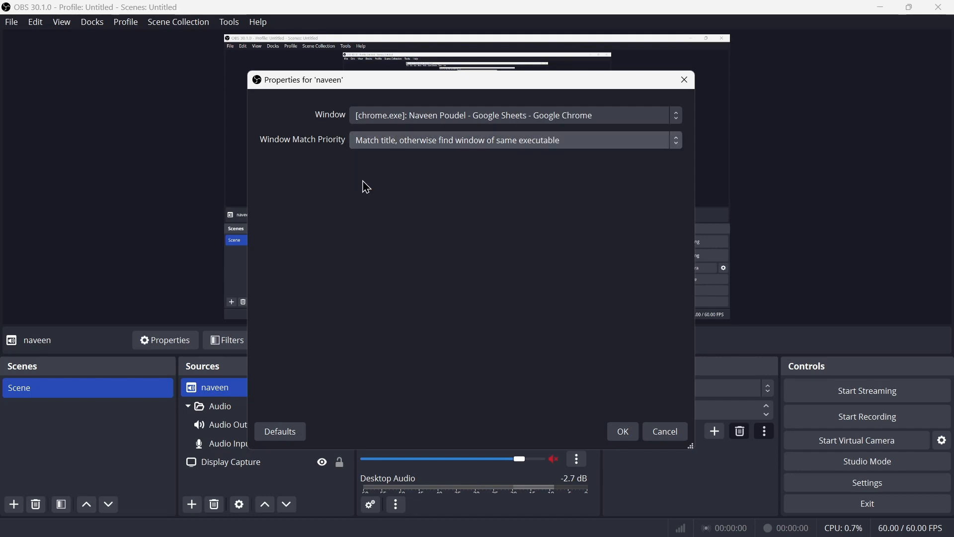
left_click(621, 432)
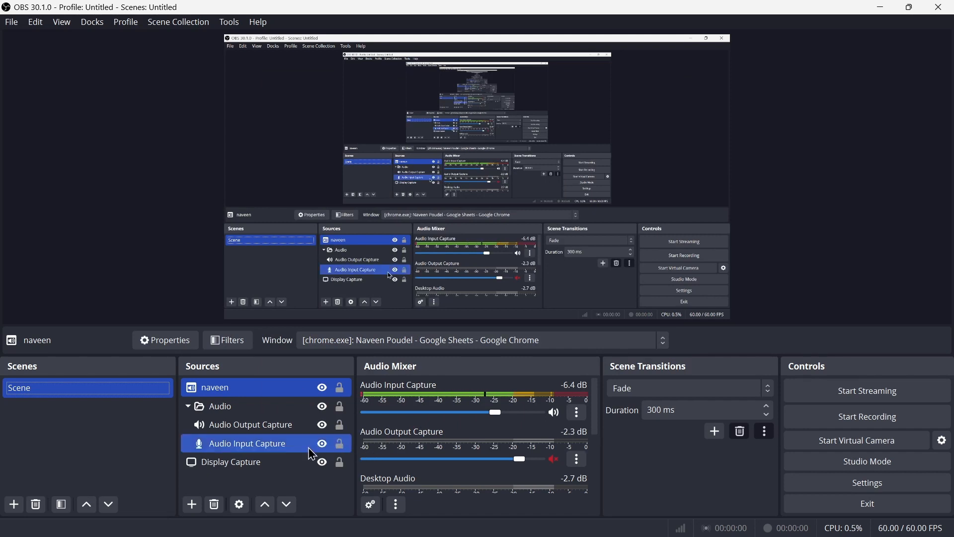
- Add a second Application Audio Capture (BETA) source named "nakeh" and discard its property changes
left_click(198, 505)
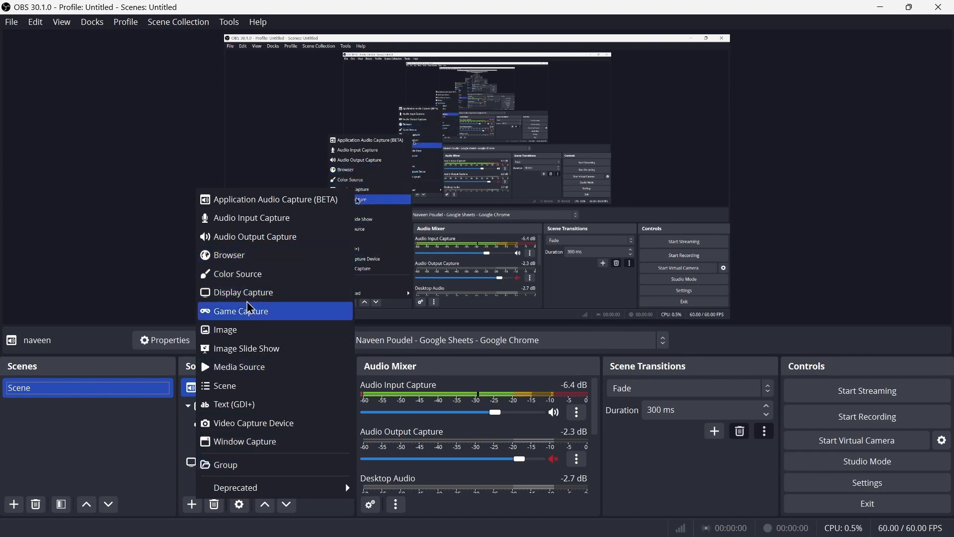
left_click(273, 211)
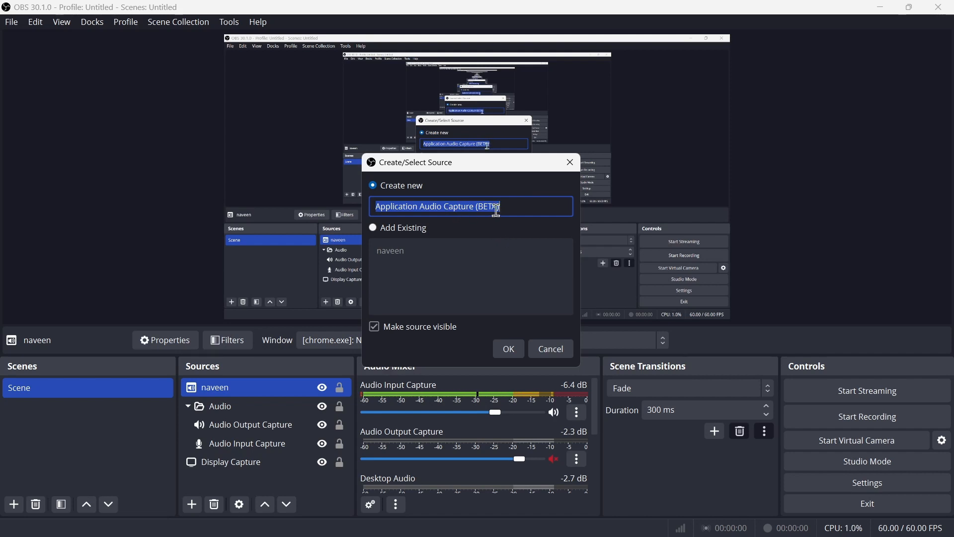
key("BackSpace")
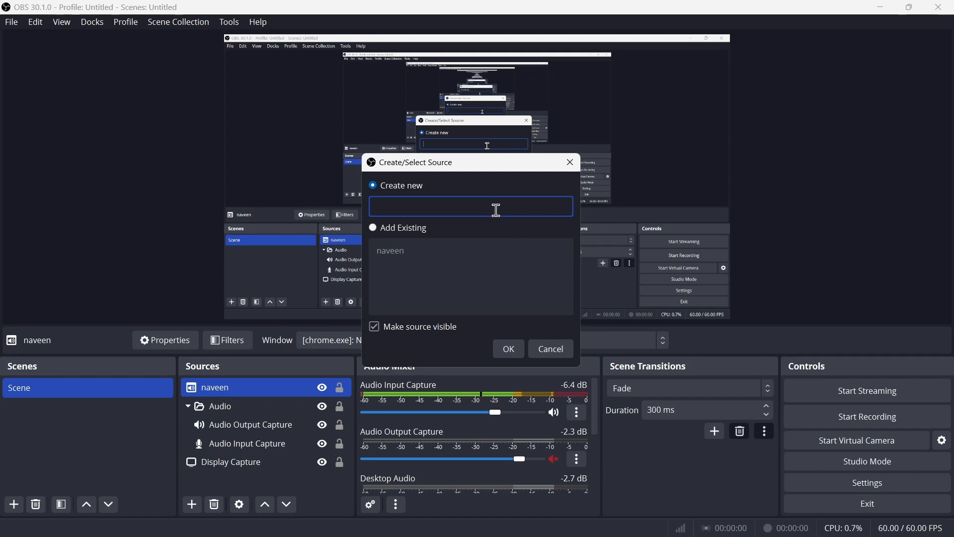
type("nakeh")
key("Return")
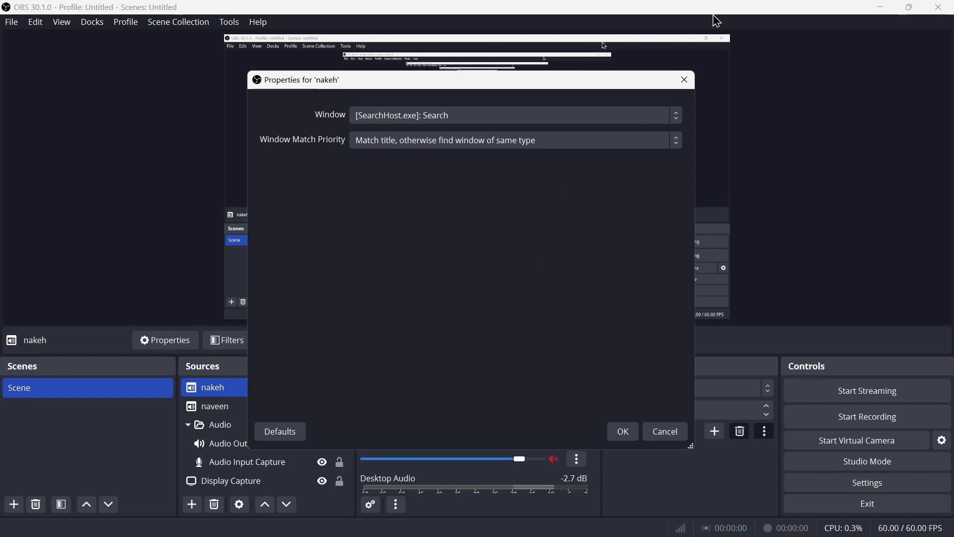
left_click(684, 81)
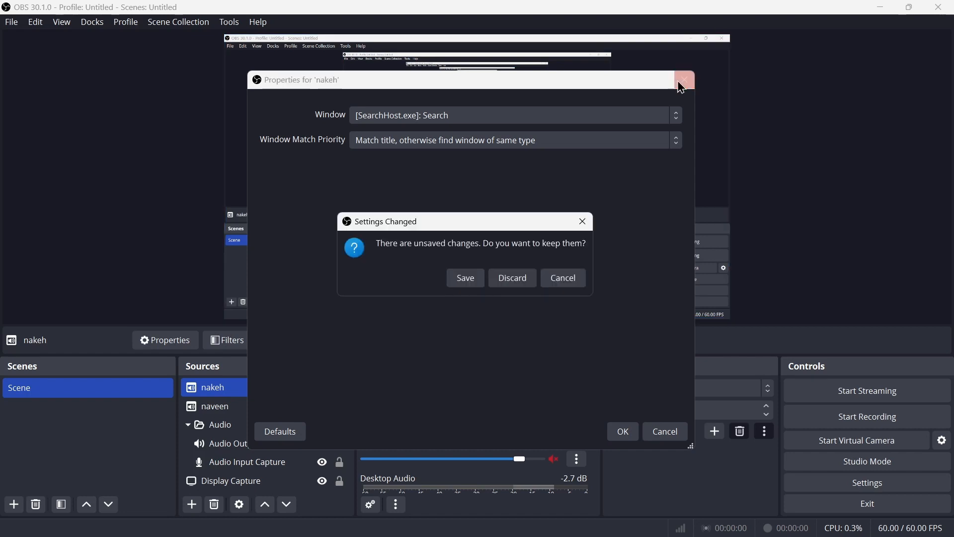
left_click(515, 286)
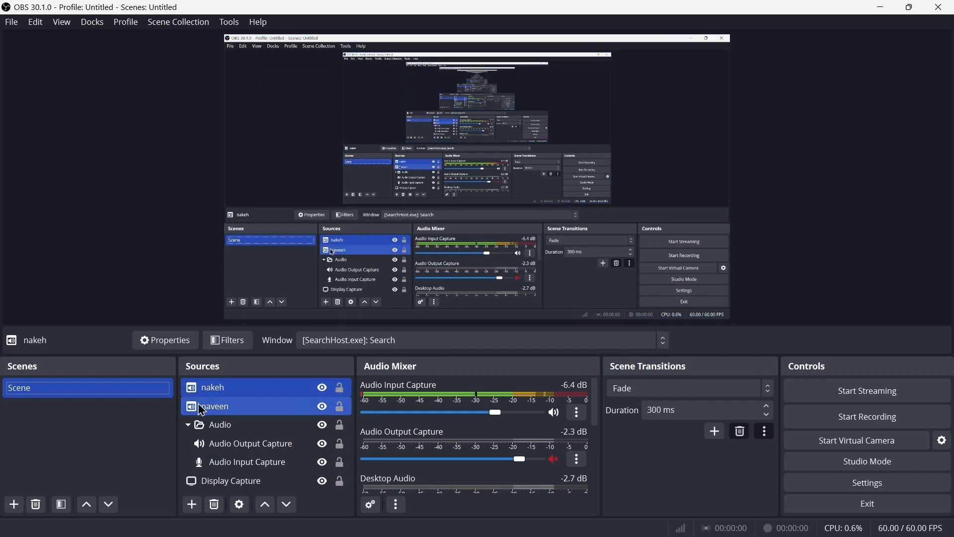
- Remove the "nakeh" source from the scene
right_click(219, 391)
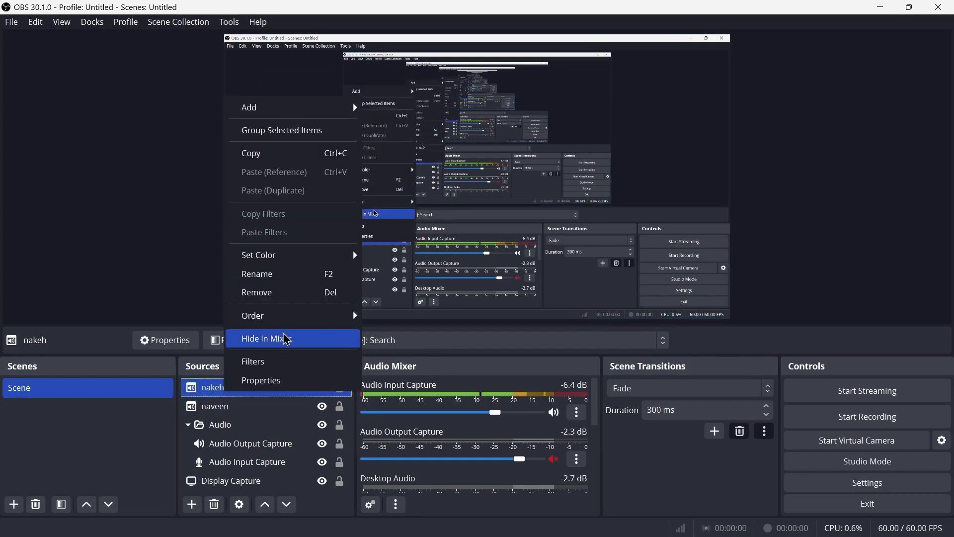
left_click(304, 275)
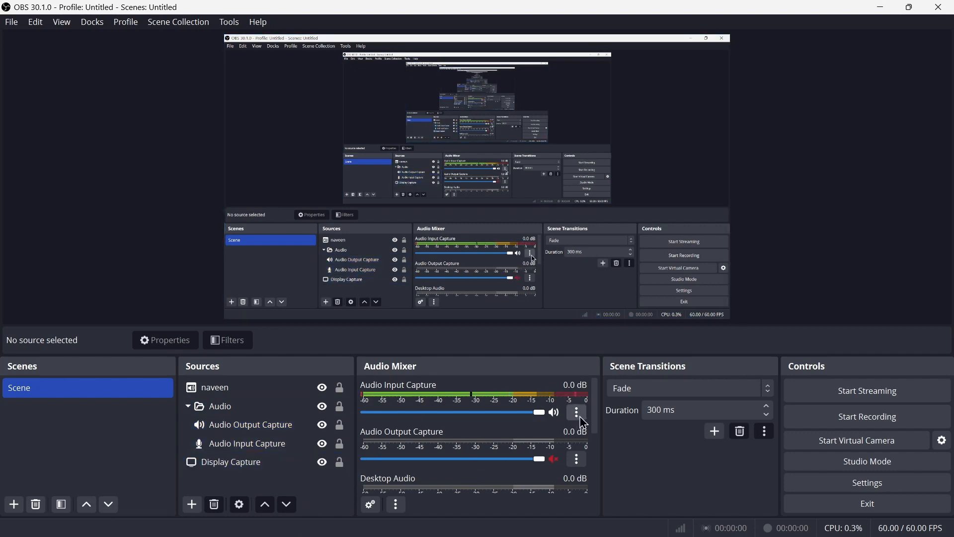
- Examine the track assignments of all active sources in Advanced Audio Properties, including tracks 5 and 6, and close the dialog
scroll(519, 466, "down", 5)
scroll(518, 465, "up", 5)
left_click(577, 412)
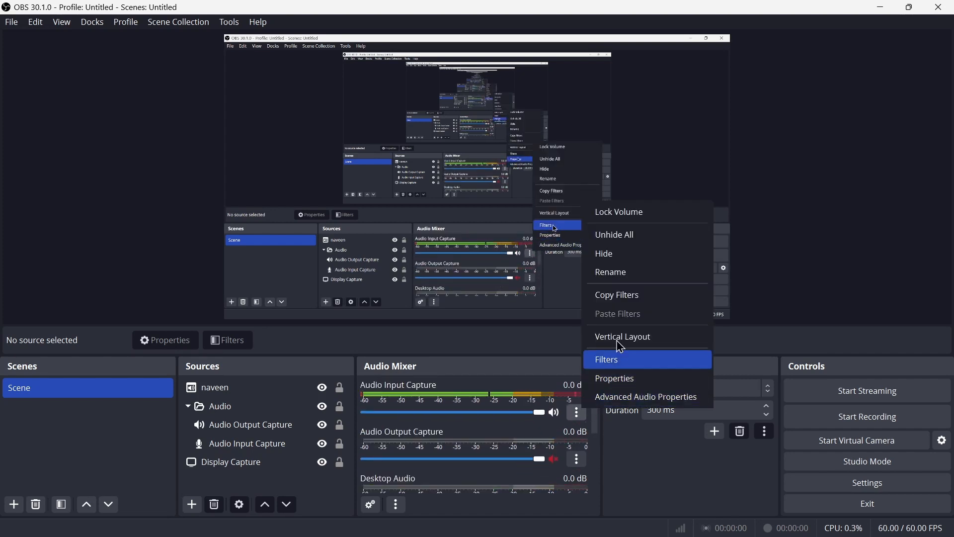
left_click(619, 404)
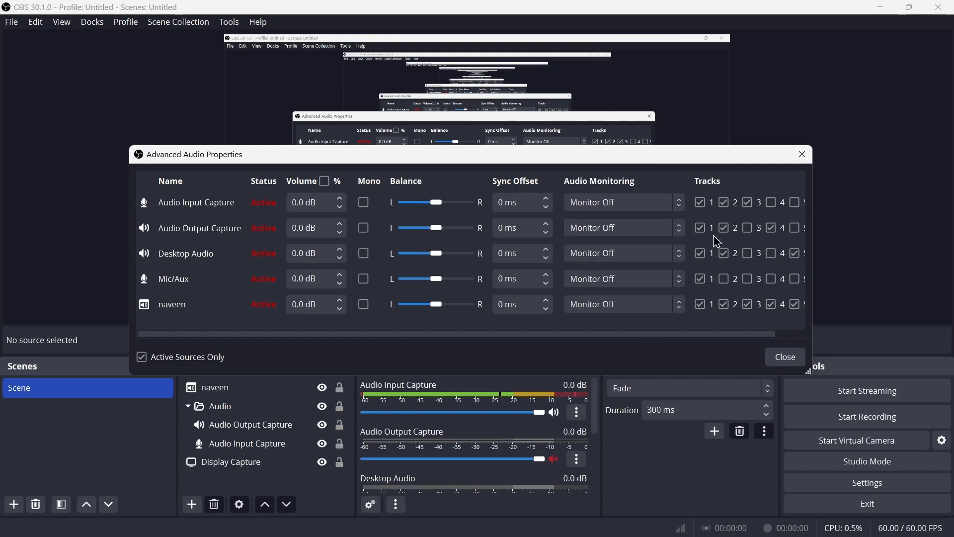
scroll(717, 242, "right", 1)
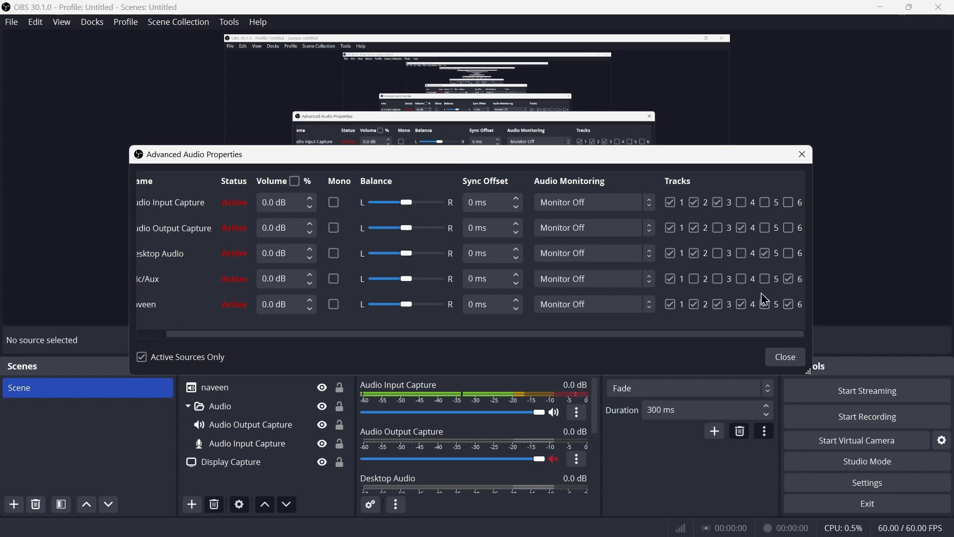
left_click(745, 257)
left_click(786, 357)
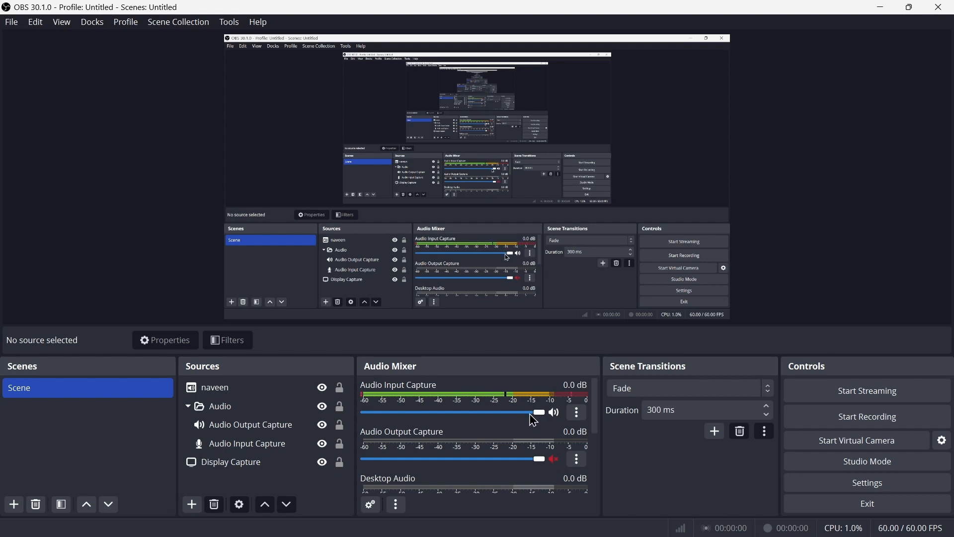
- Lower the Audio Input Capture volume in the mixer to about -2.2 dB
left_click_drag(530, 415, 545, 445)
left_click_drag(537, 416, 455, 424)
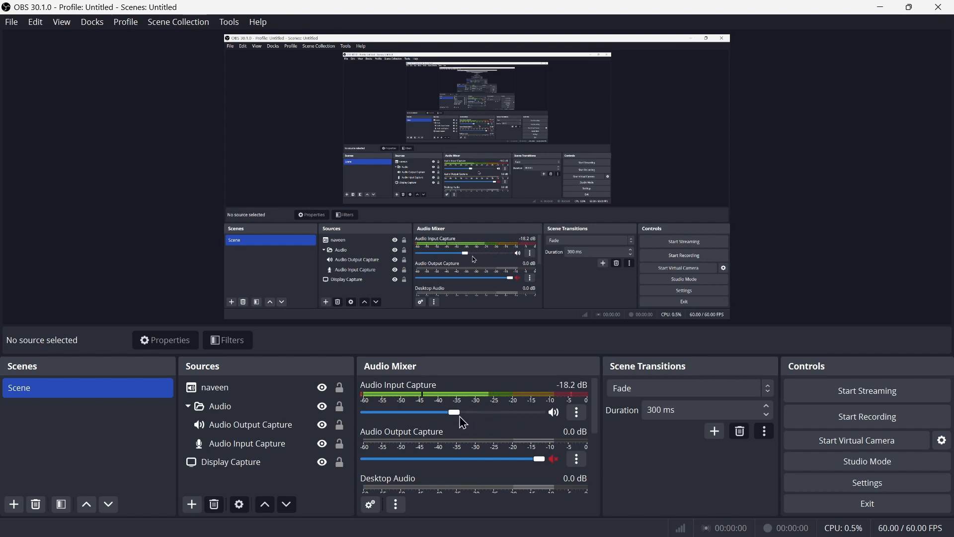
left_click_drag(454, 413, 522, 417)
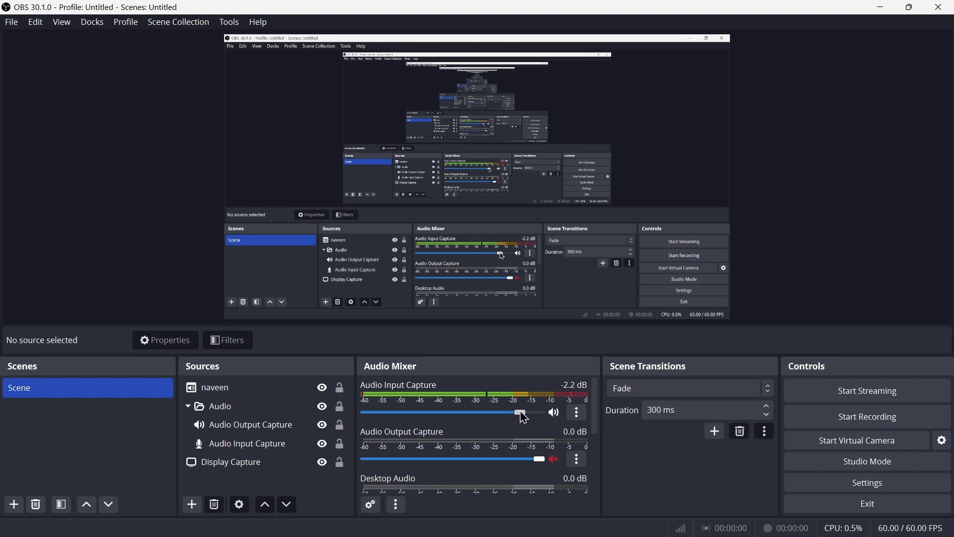
- Lower the mixer volume of the application audio capture source named with the person's first name to about -4.0 dB
scroll(493, 436, "down", 2)
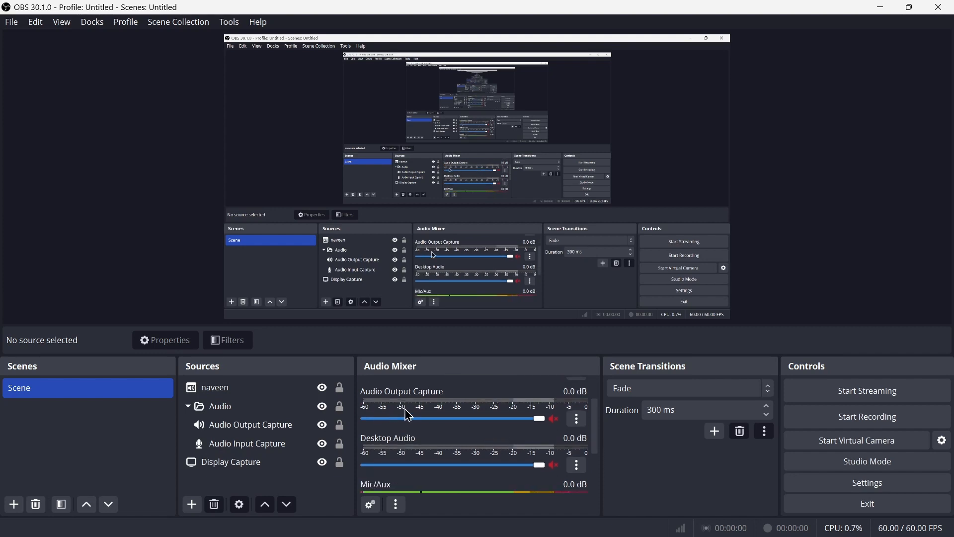
scroll(422, 465, "down", 3)
scroll(423, 464, "down", 1)
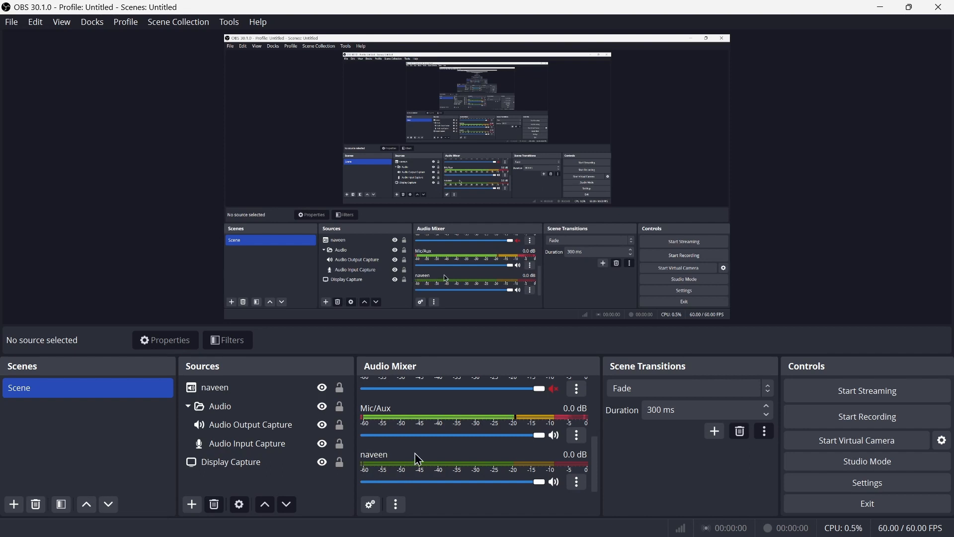
left_click(271, 390)
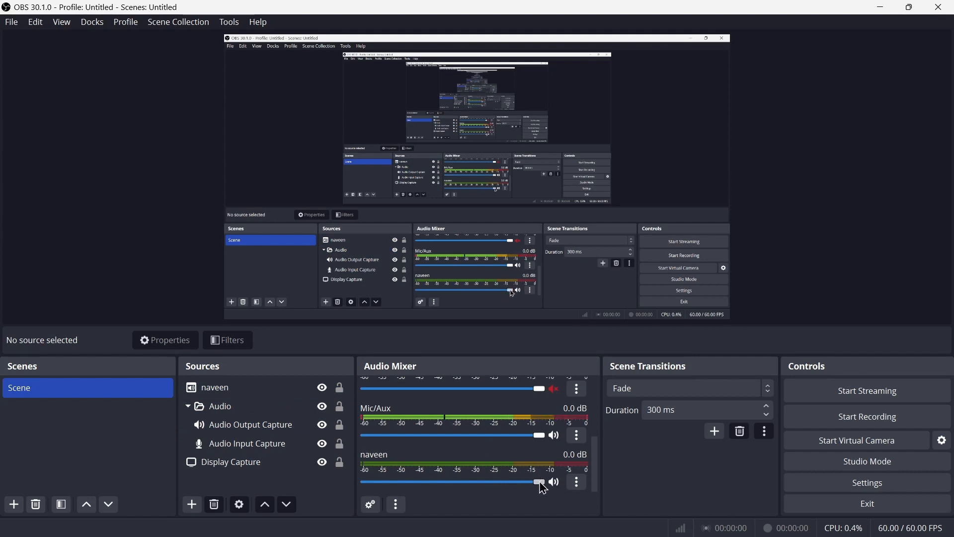
left_click_drag(541, 482, 491, 489)
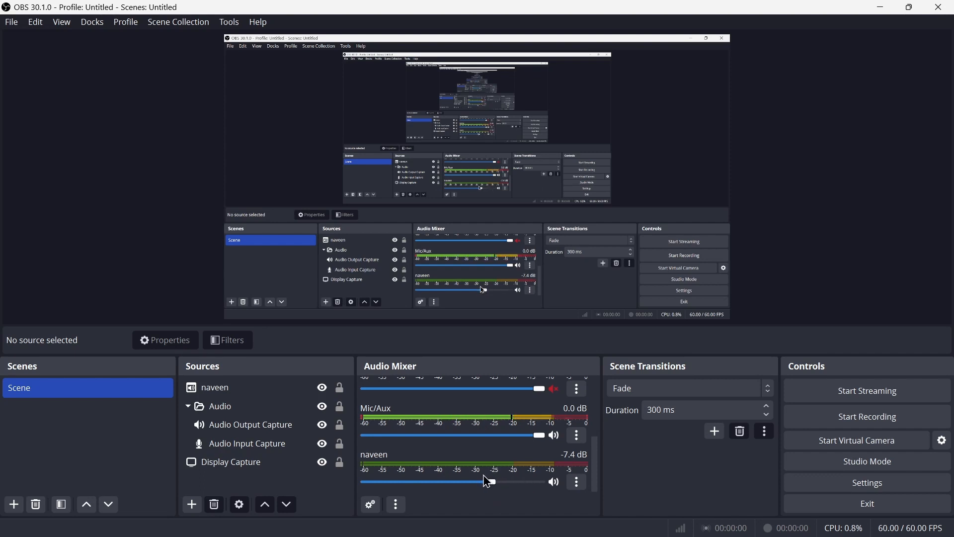
left_click(284, 405)
left_click_drag(497, 483, 511, 501)
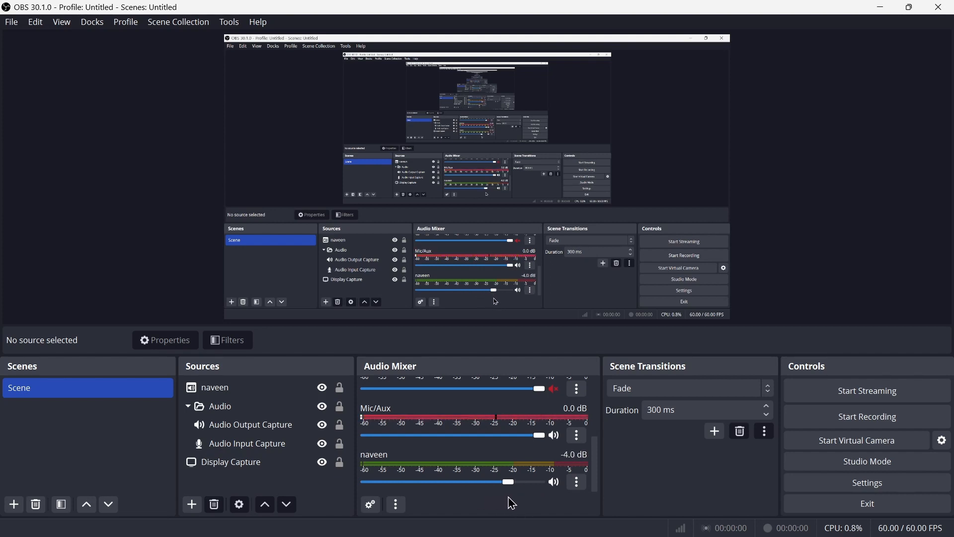
scroll(534, 456, "up", 3)
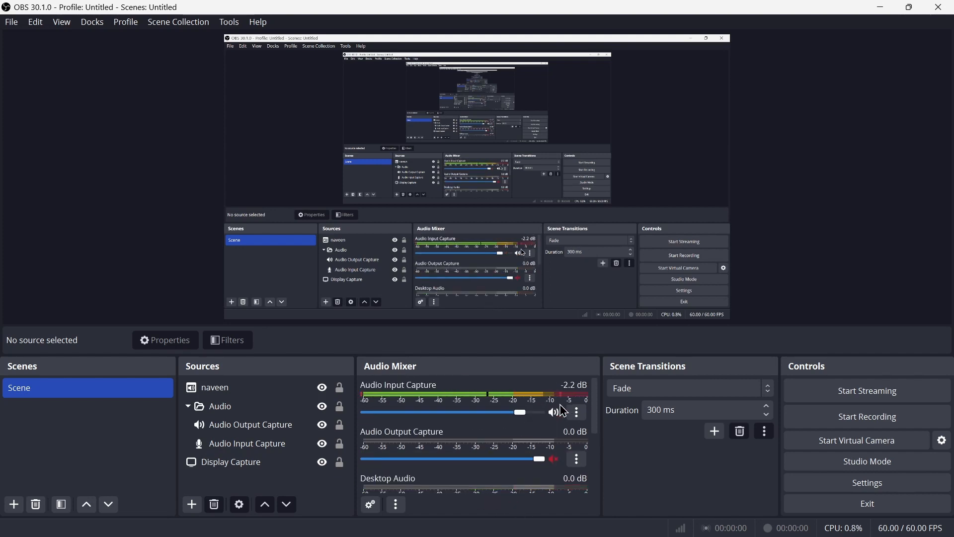